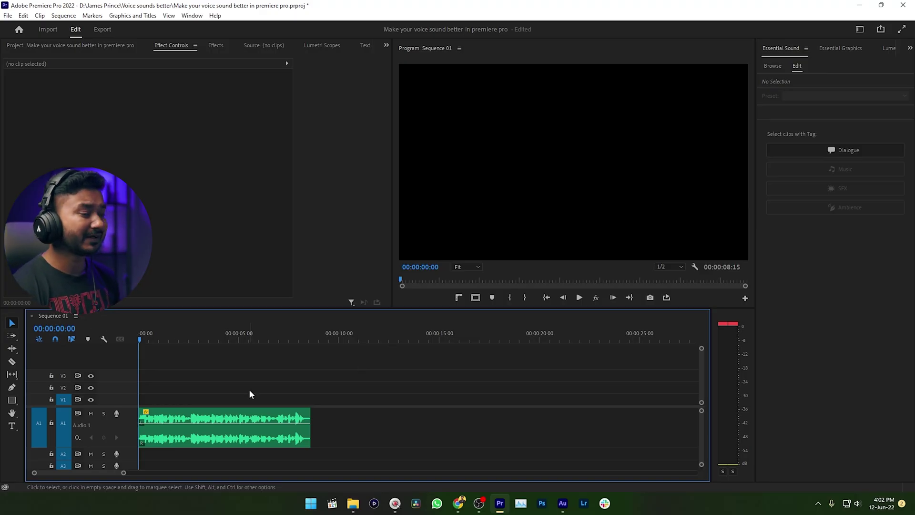
- Select the voice clip Audio 1_3.wav and play it to hear its From the Telephone preset
click(228, 425)
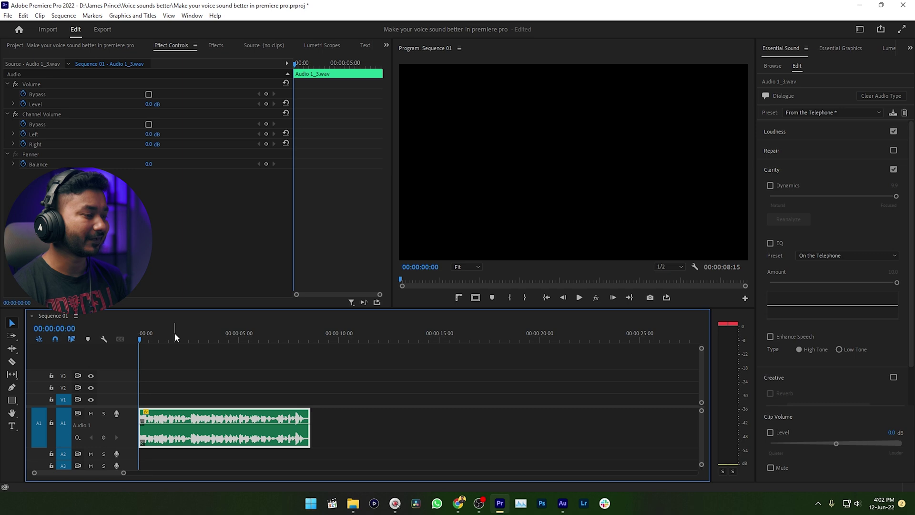
key(space)
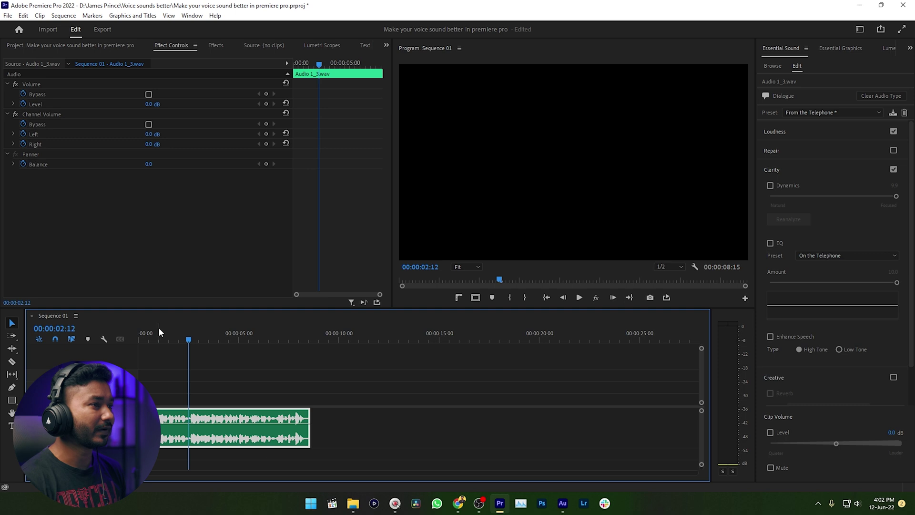
- Clear the old effect search and search the Effects panel for '10 ban'
click(214, 45)
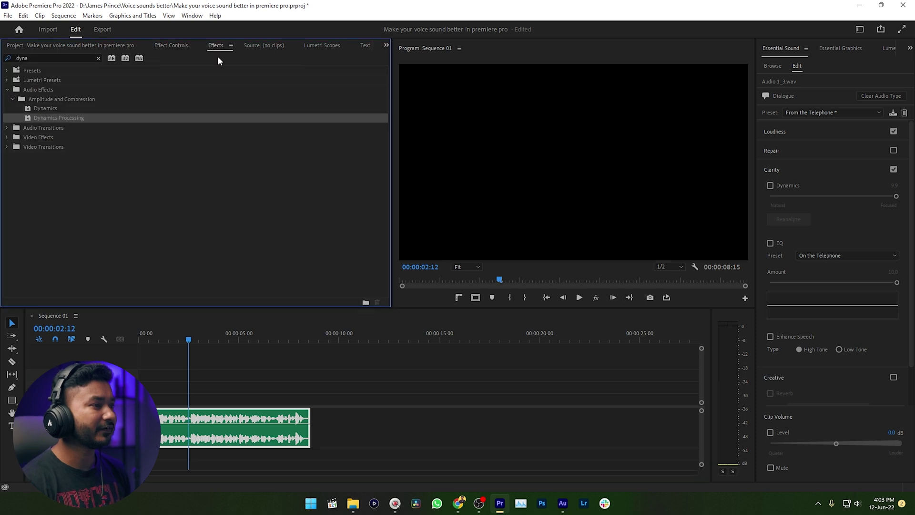
click(98, 59)
click(192, 16)
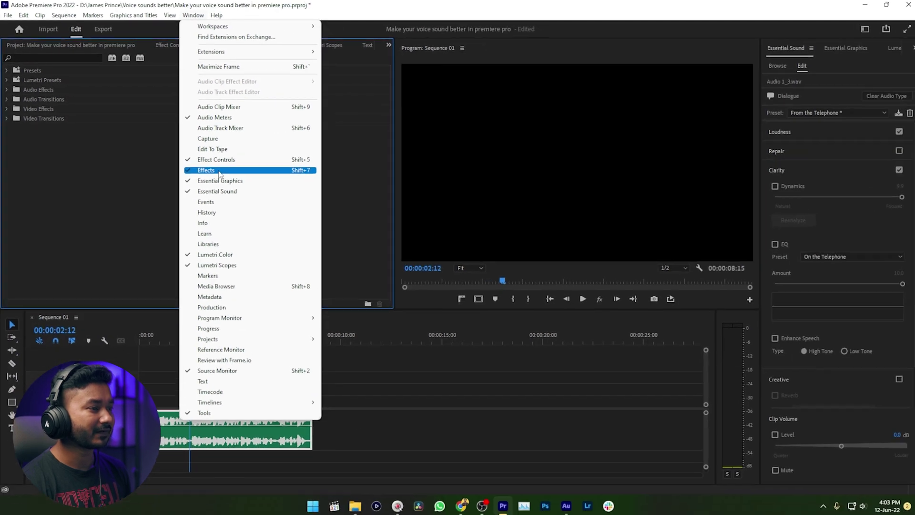
click(327, 191)
click(53, 58)
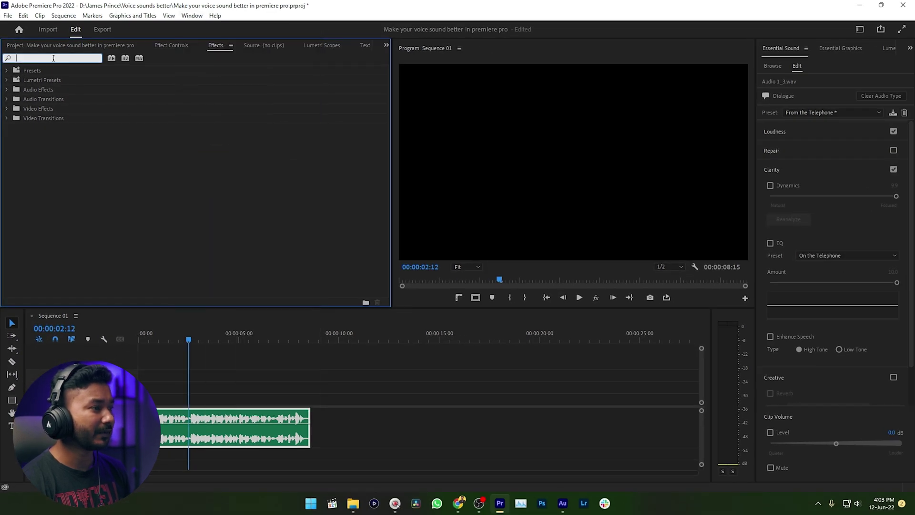
text(10)
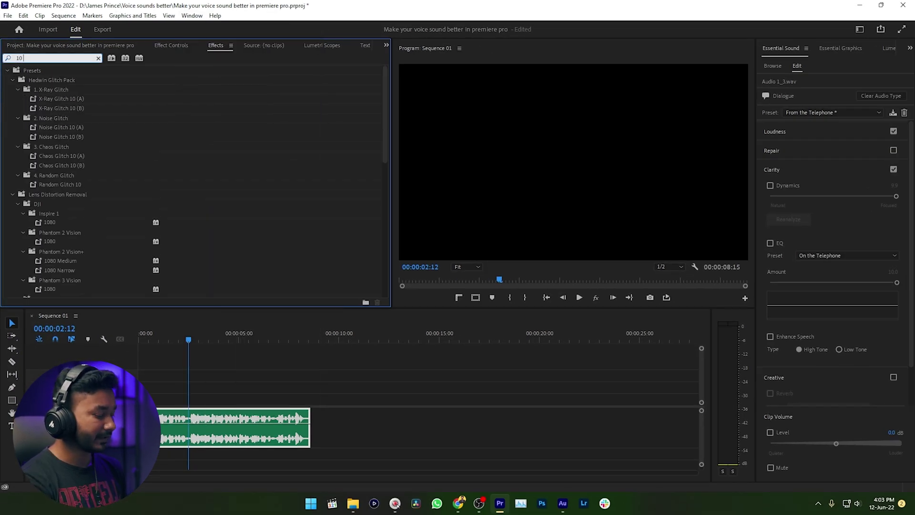
text( ban)
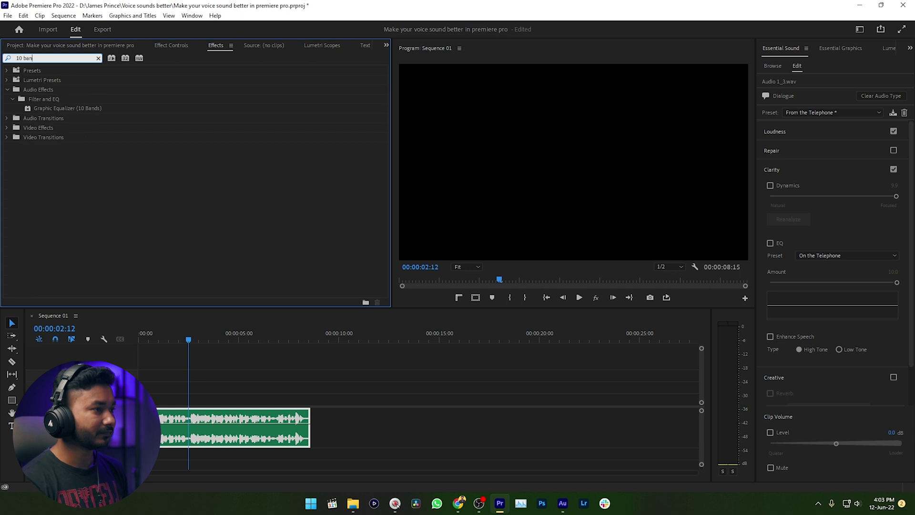
- Drag Graphic Equalizer (10 Bands) onto the voice clip and show its Effect Controls
click(37, 108)
drag(42, 114, 174, 419)
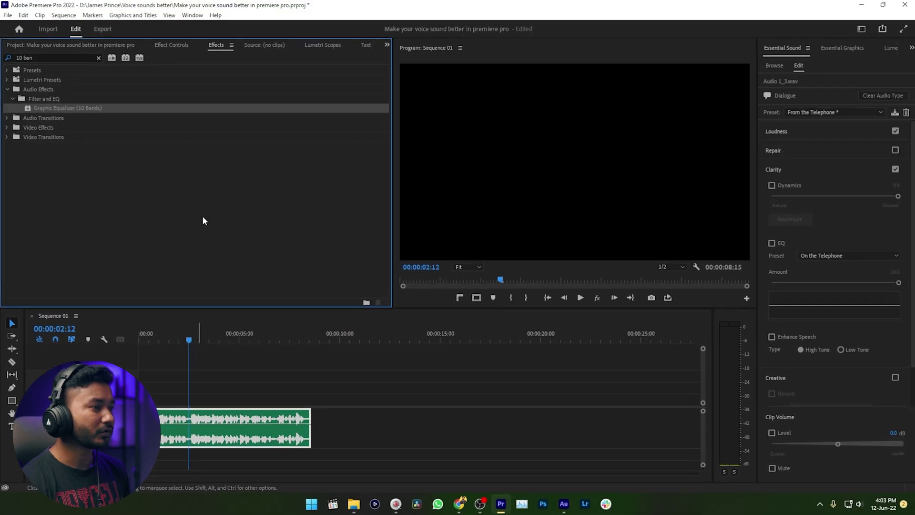
click(181, 46)
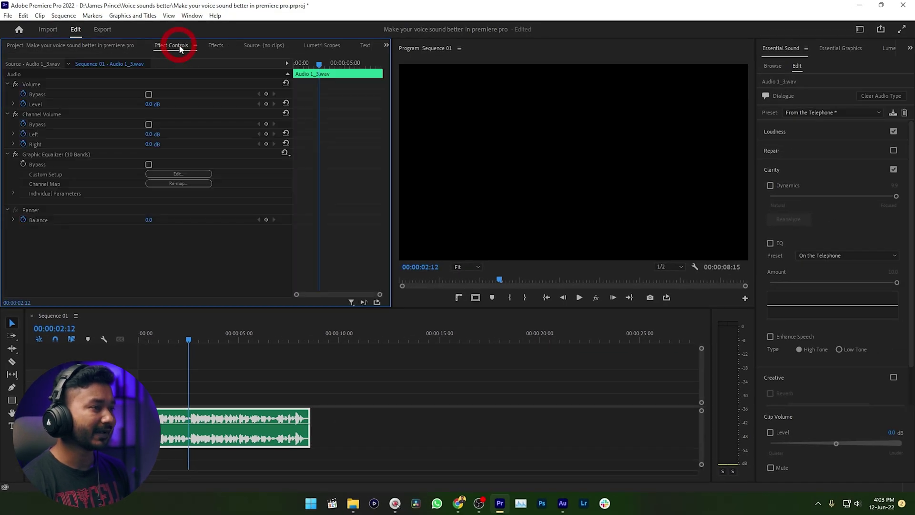
click(191, 16)
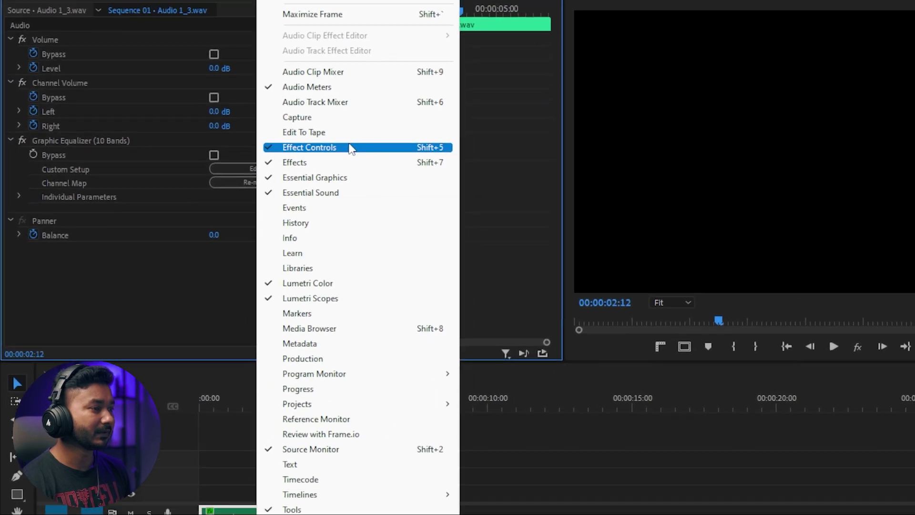
click(256, 152)
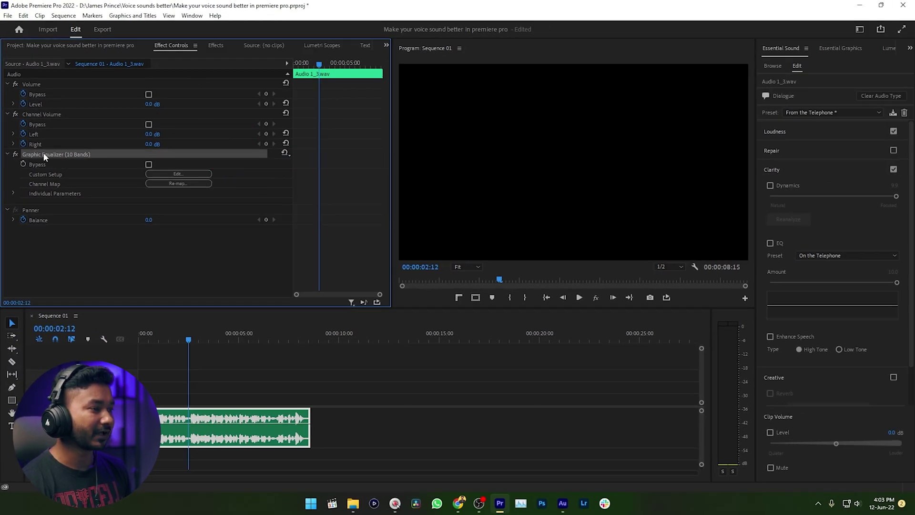
- Cut the EQ's low and high bands to -24 dB, 500 to -8.4, 2k to -7.3, and preview it
click(189, 174)
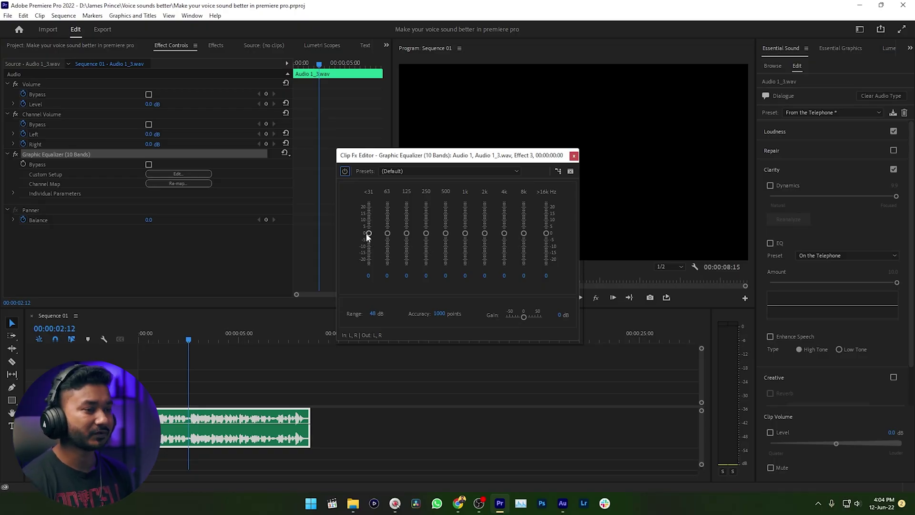
drag(370, 232, 388, 258)
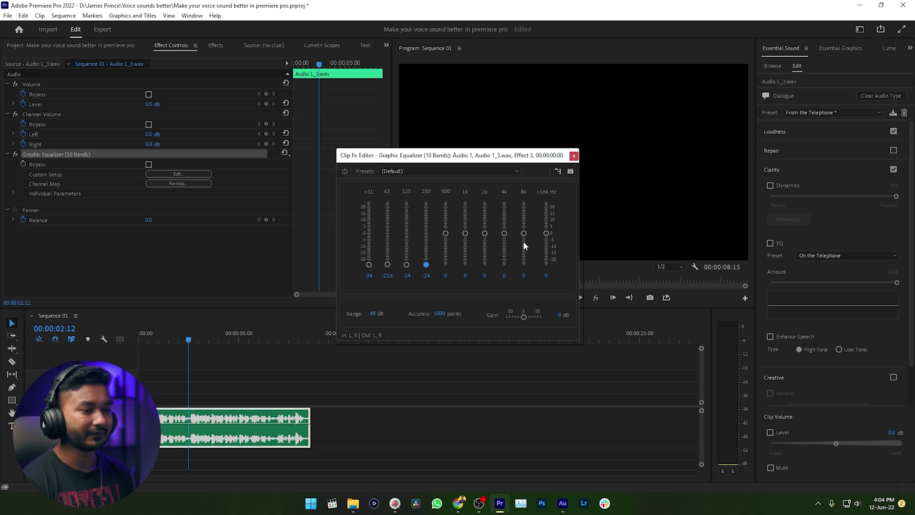
drag(523, 234, 524, 286)
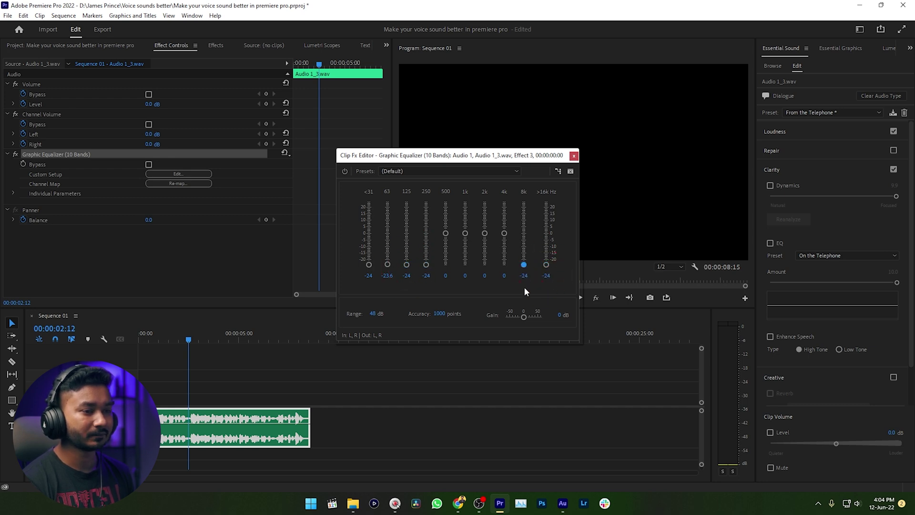
drag(504, 233, 445, 244)
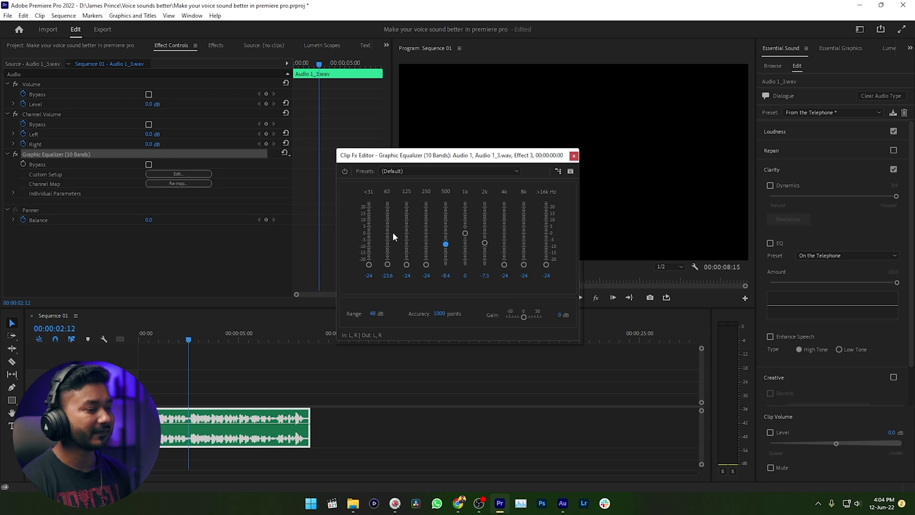
key(space)
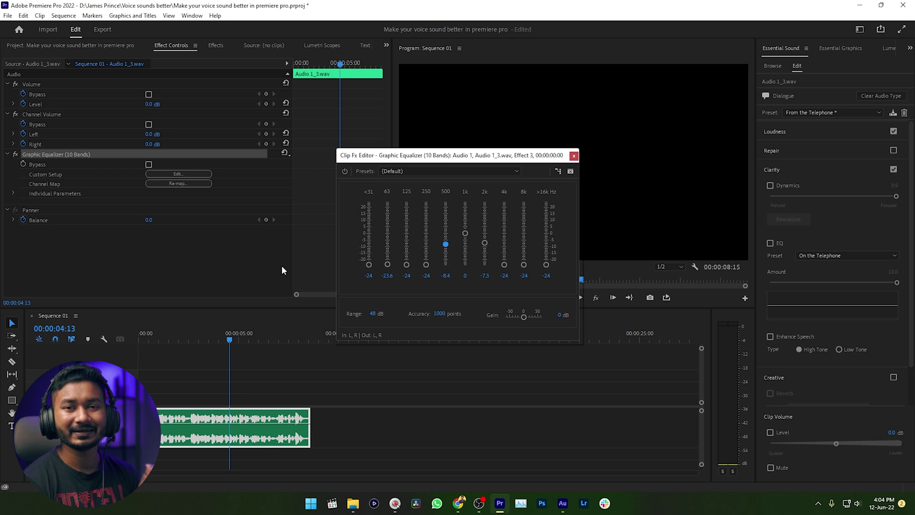
click(179, 173)
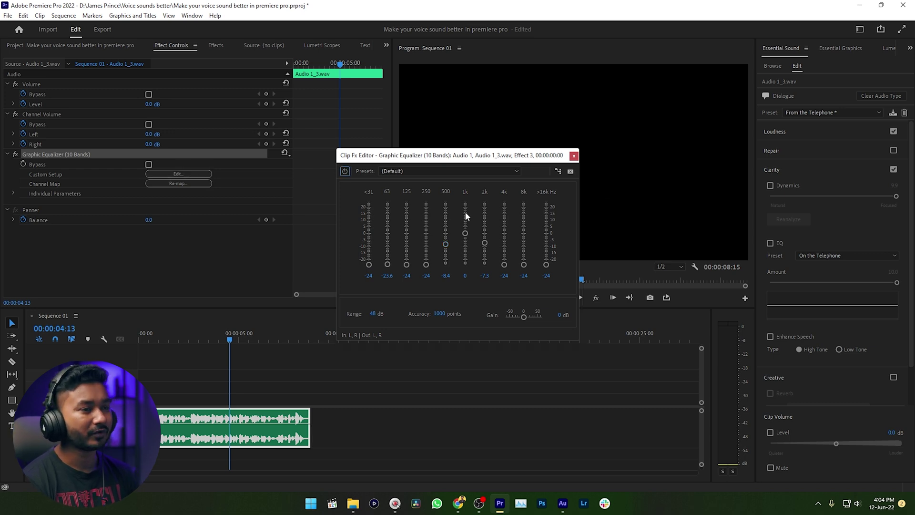
click(573, 156)
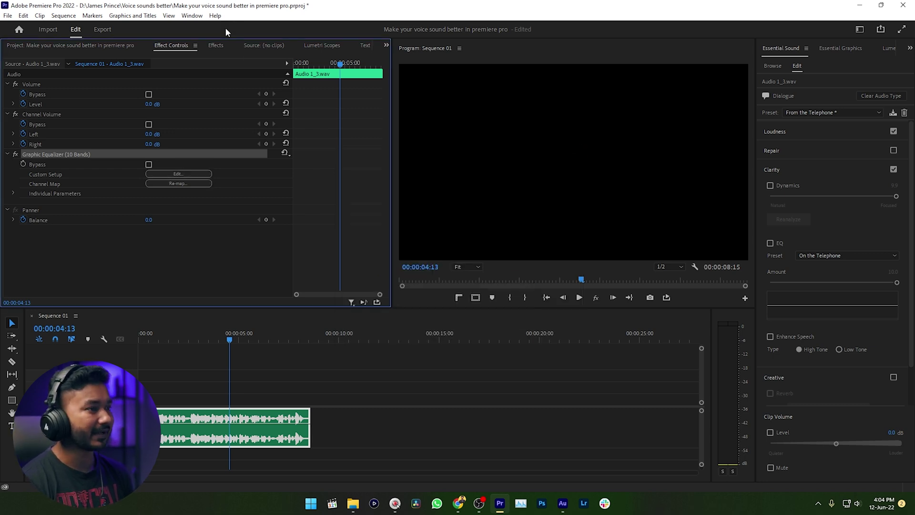
- Search 'dyn', apply Dynamics Processing to the voice clip, and select it in Effect Controls
click(215, 45)
click(69, 59)
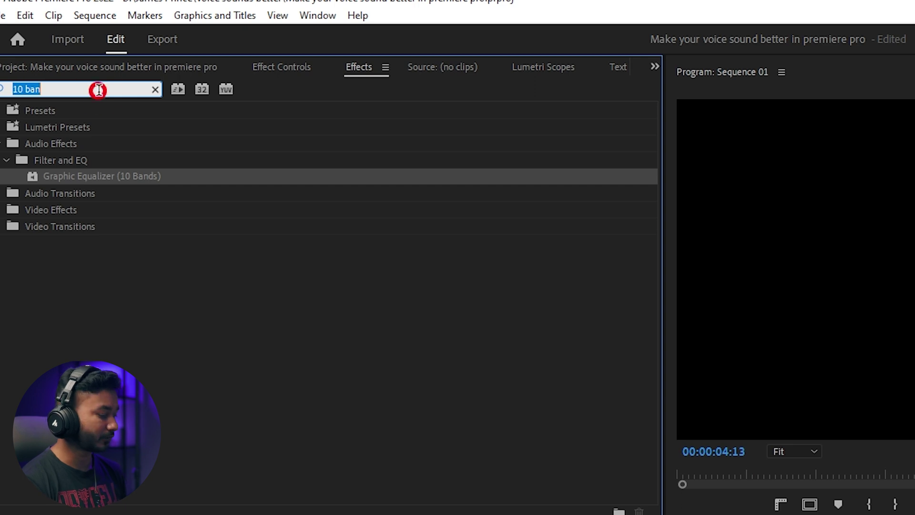
text(dyna)
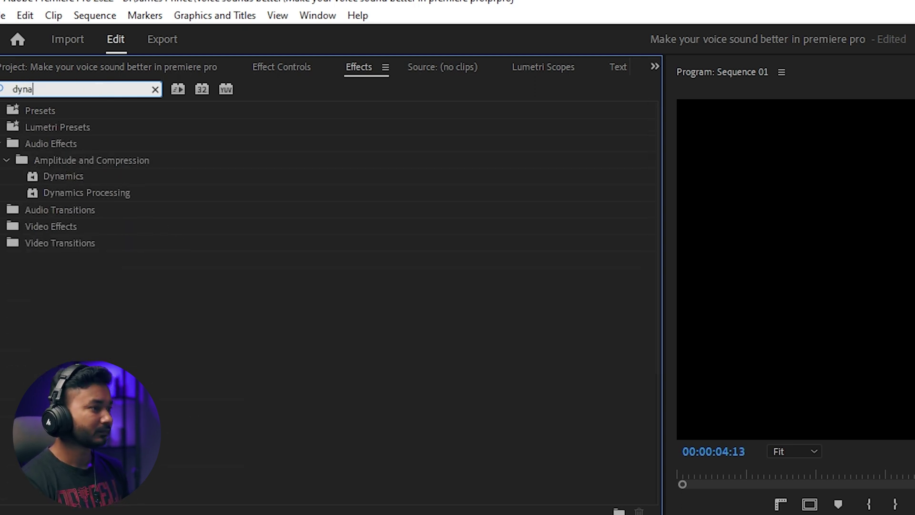
drag(31, 192, 344, 514)
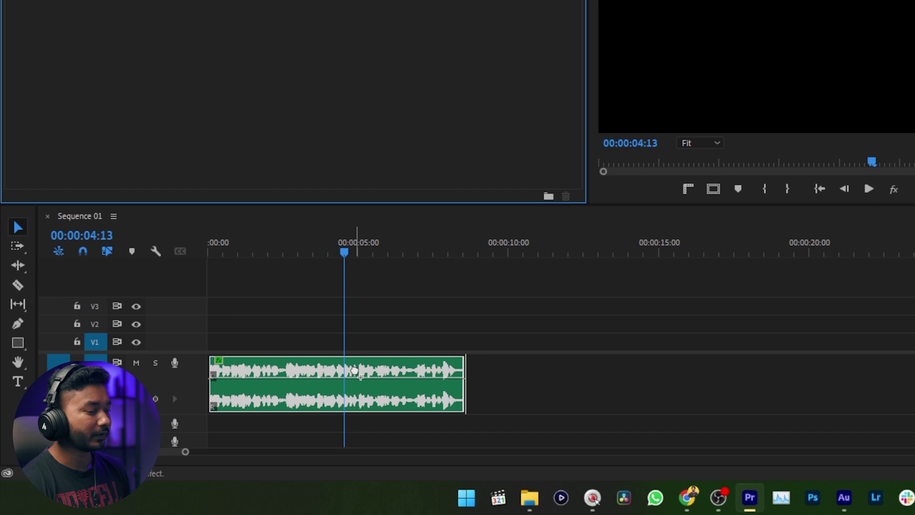
click(354, 370)
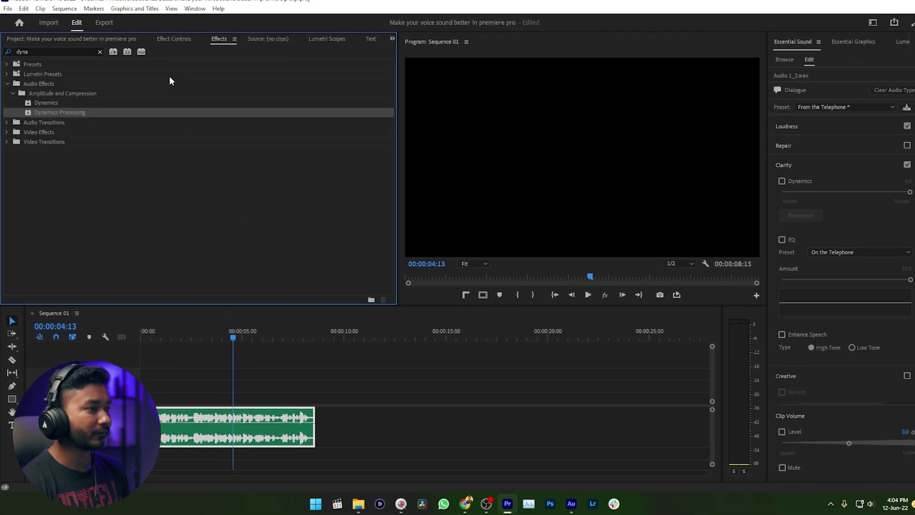
click(170, 45)
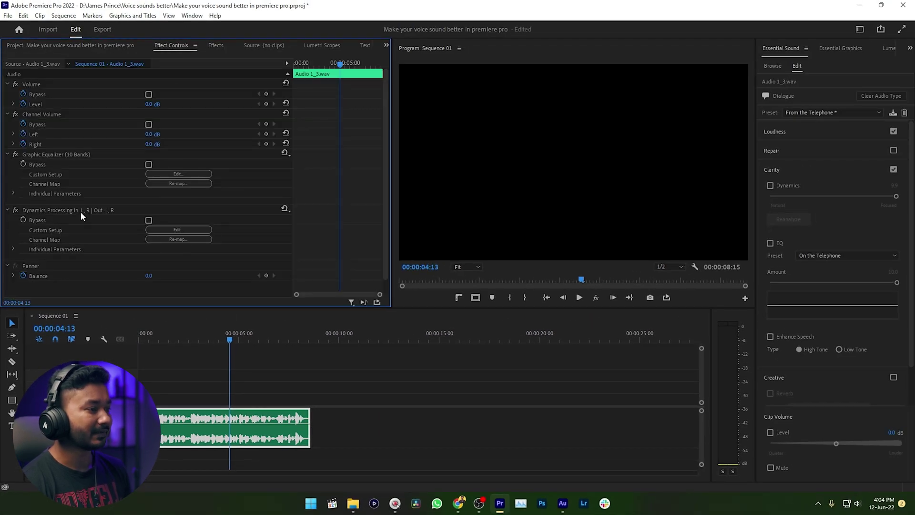
click(54, 211)
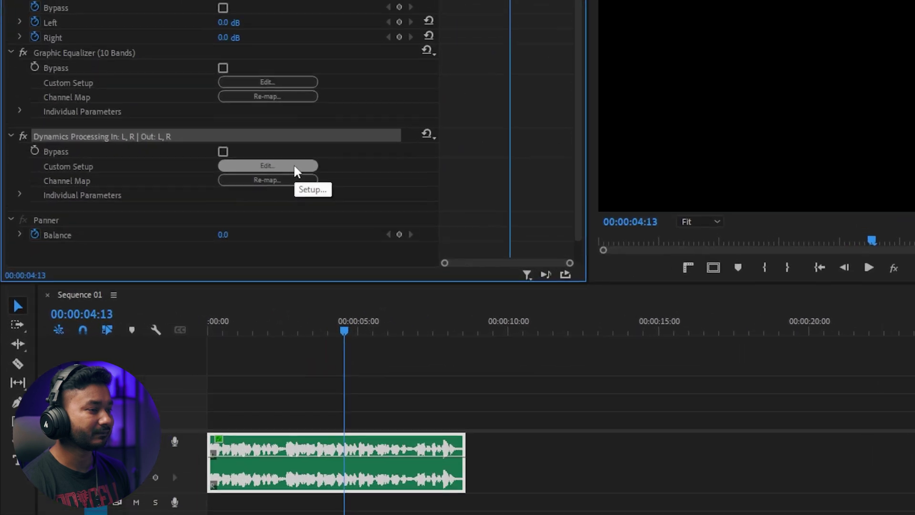
- Add control points to the dynamics curve, including a 3.22:1 compressor above -18.11 dB, and play the clip
click(197, 230)
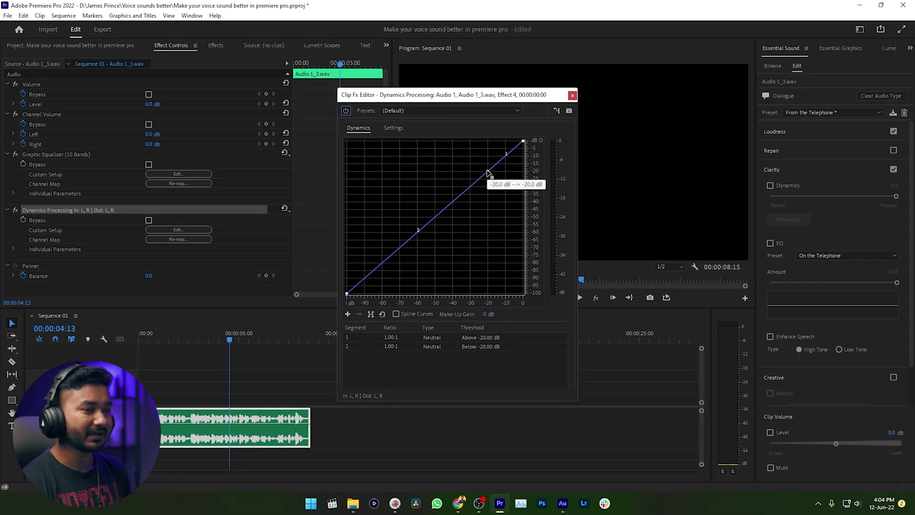
drag(487, 170, 478, 160)
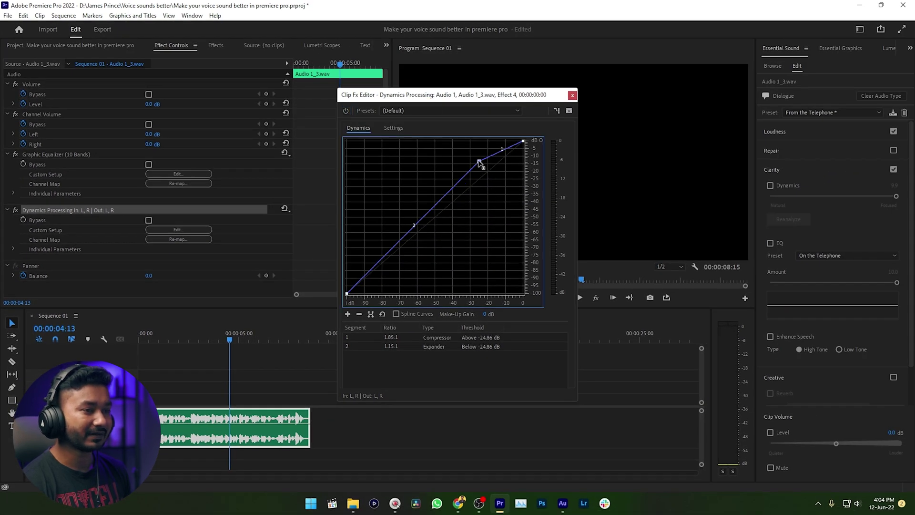
drag(433, 206, 434, 216)
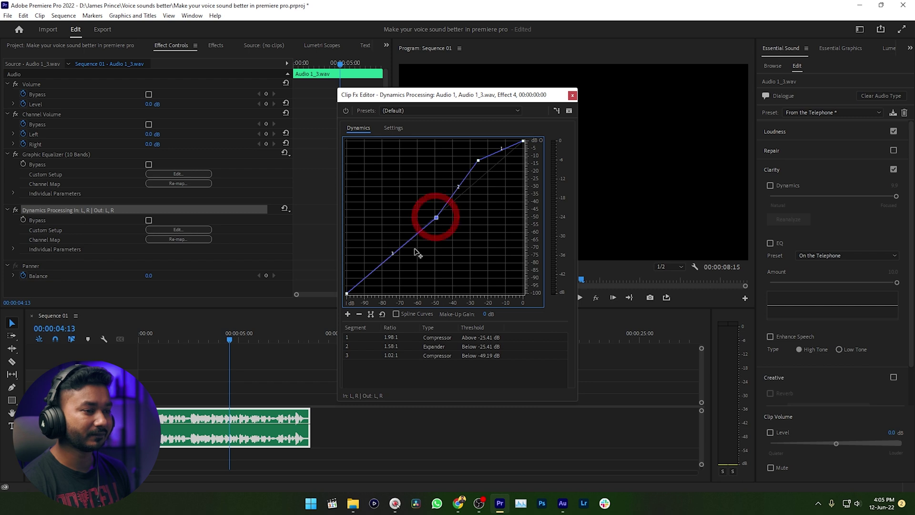
drag(400, 249, 405, 263)
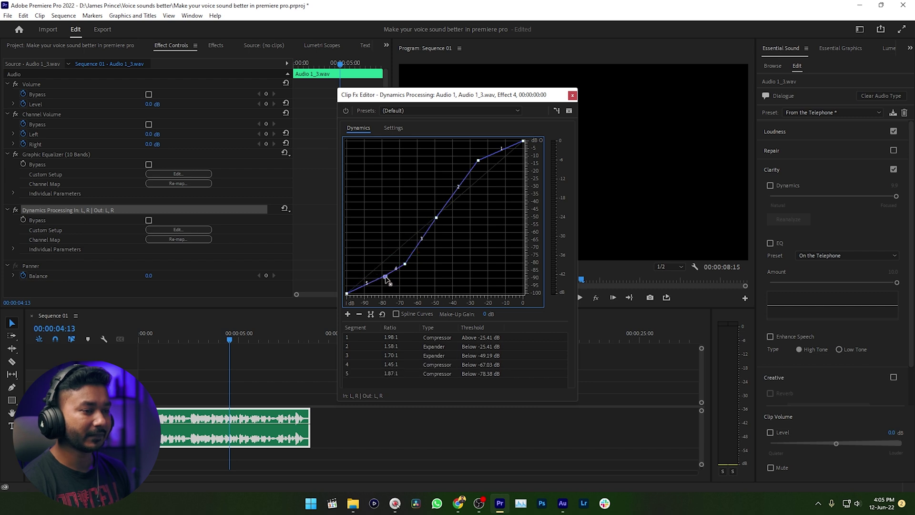
drag(491, 155, 490, 149)
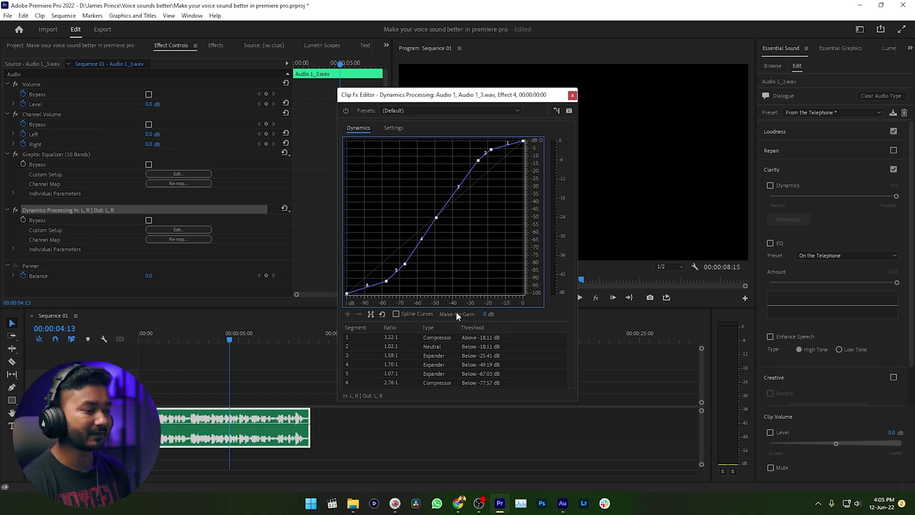
key(space)
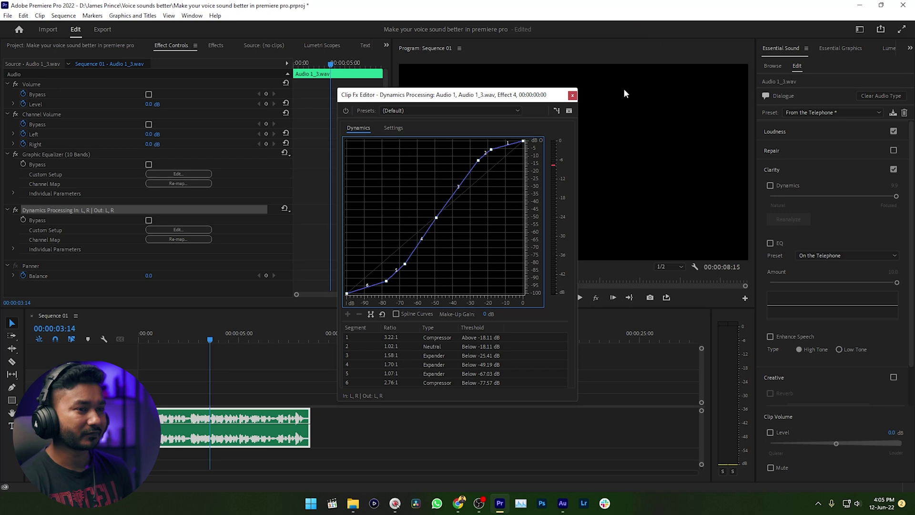
- Close the Dynamics Processing Clip Fx Editor
click(571, 95)
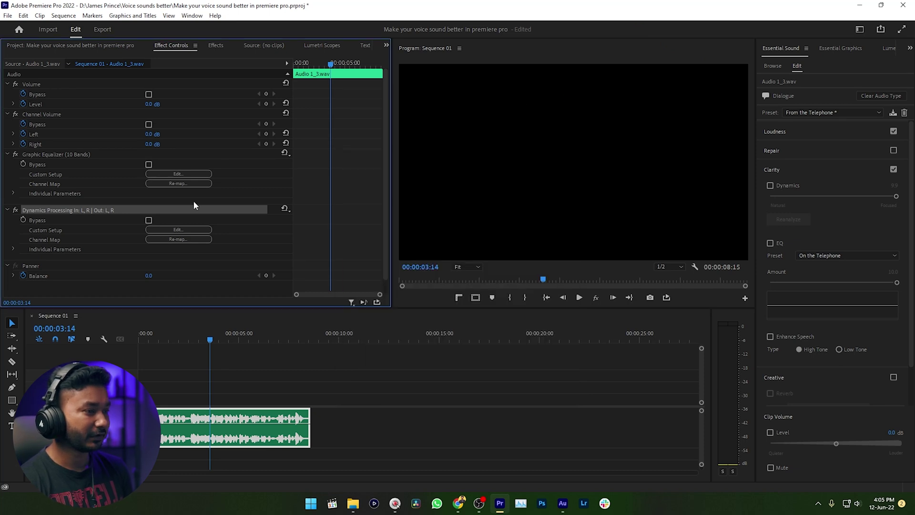
- Delete the Dynamics Processing effect and bring up the Essential Sound panel
key(Delete)
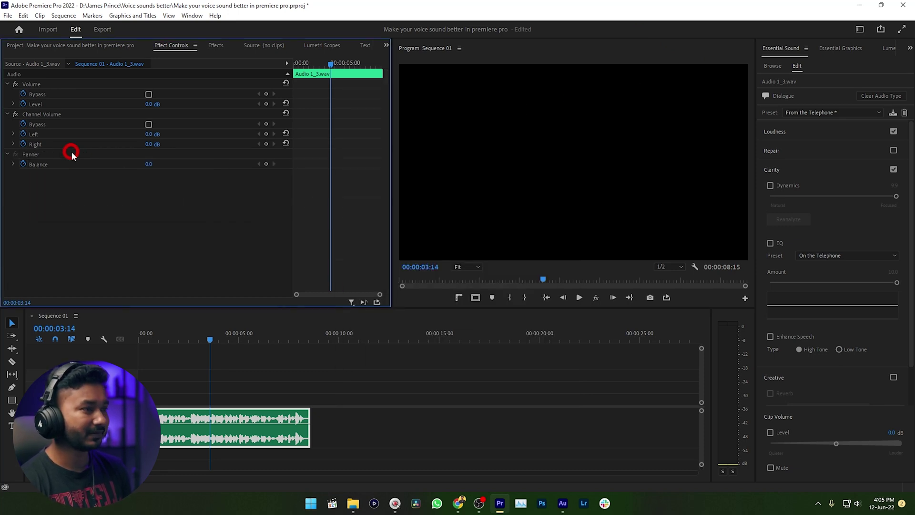
click(300, 320)
click(192, 15)
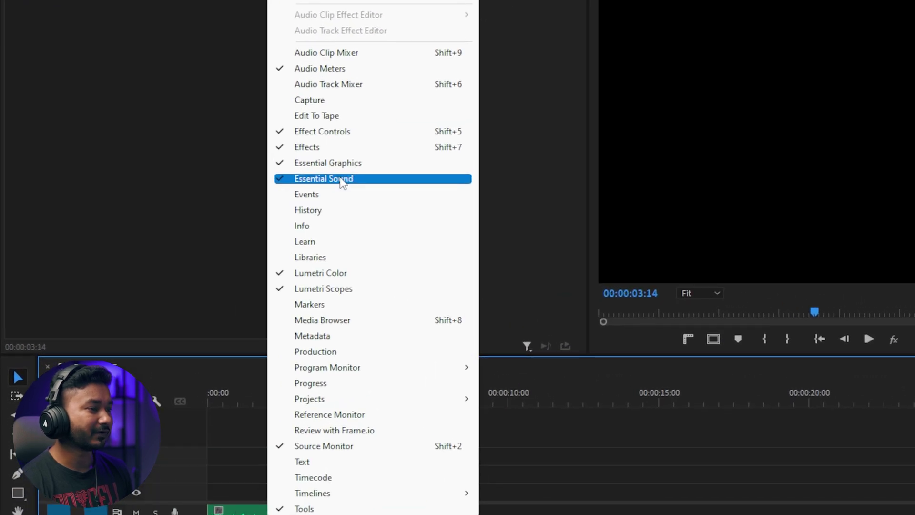
click(342, 182)
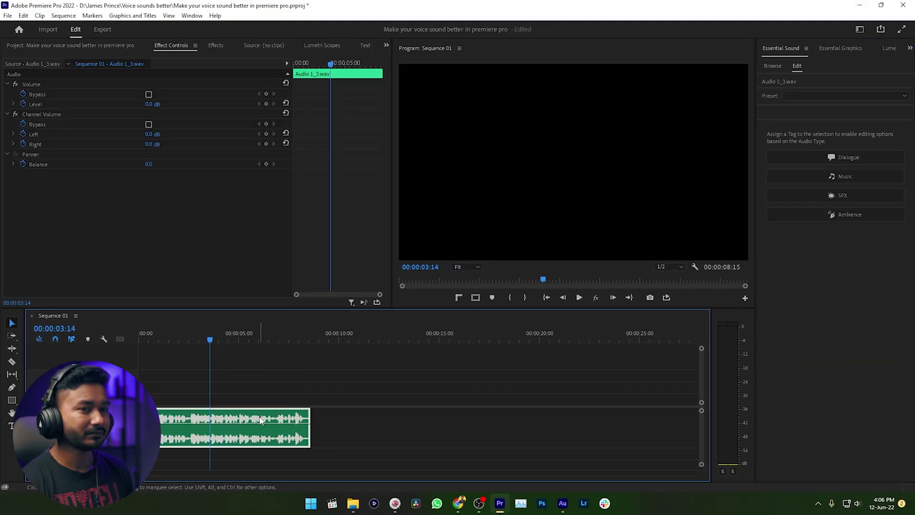
click(774, 46)
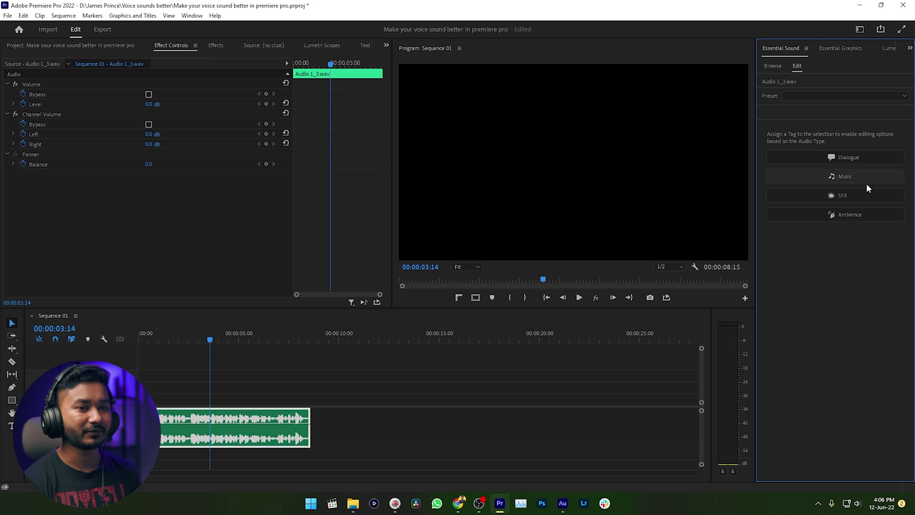
- Tag the clip as Dialogue, apply the From the Telephone preset, and play it
click(843, 156)
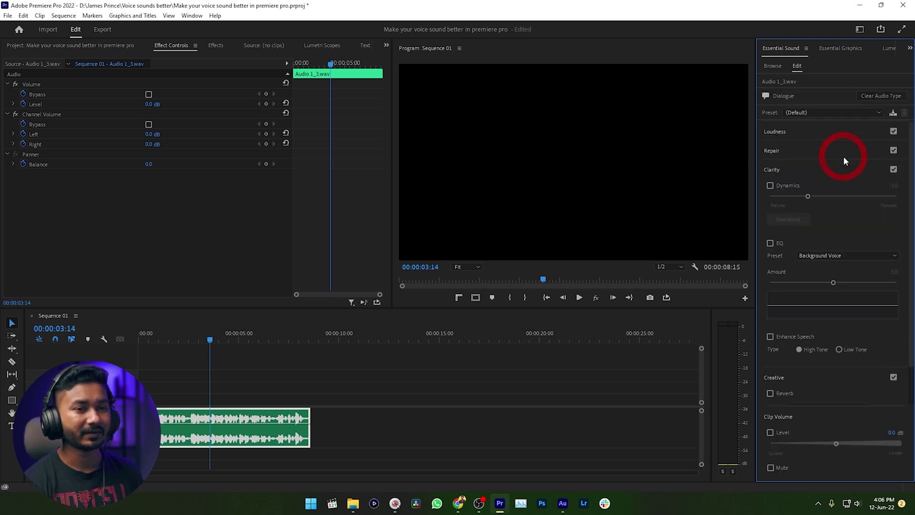
click(799, 113)
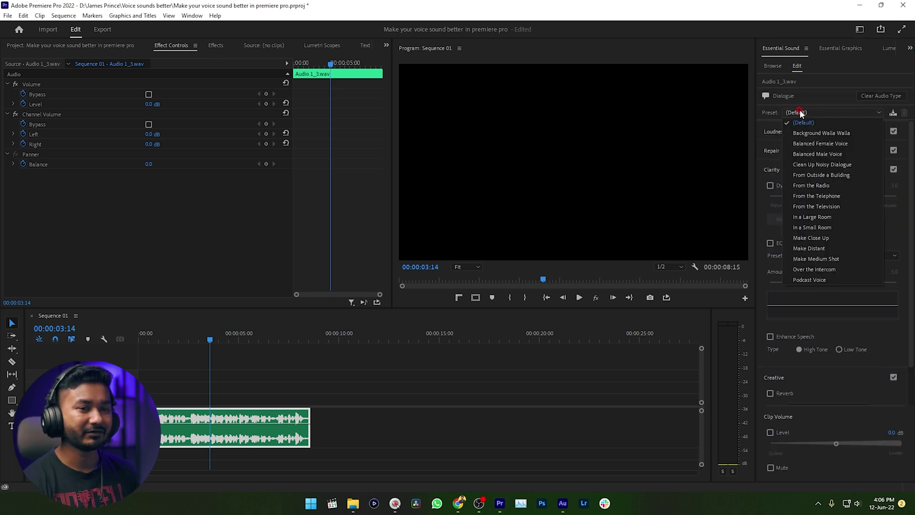
click(820, 196)
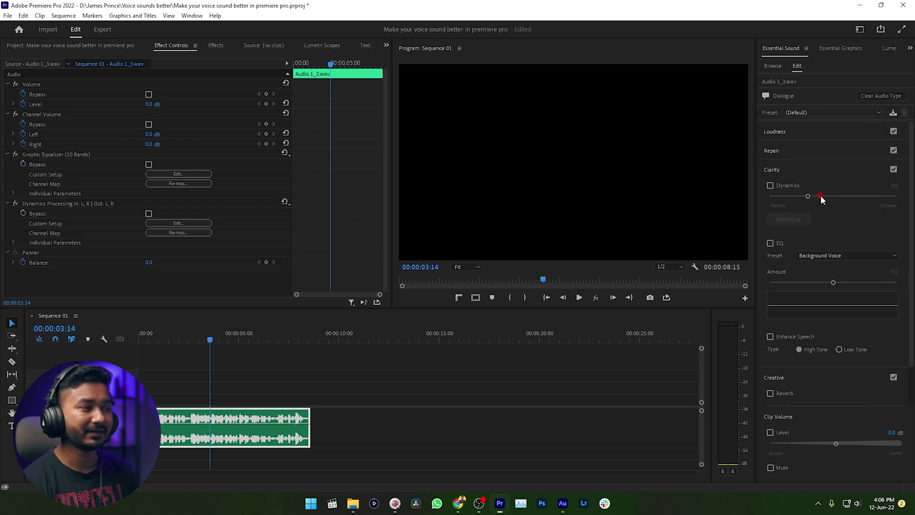
click(48, 154)
click(53, 203)
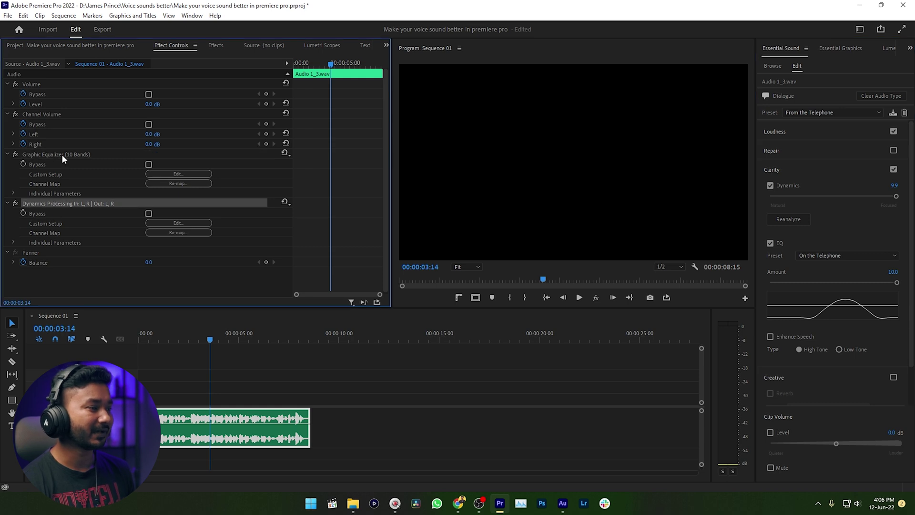
key(space)
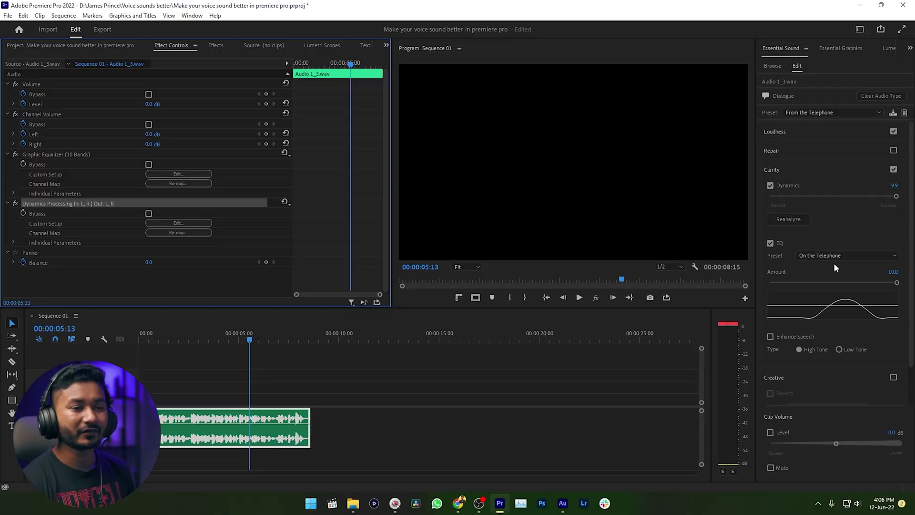
- Open the Clarity EQ Preset dropdown, currently showing On the Telephone
click(832, 257)
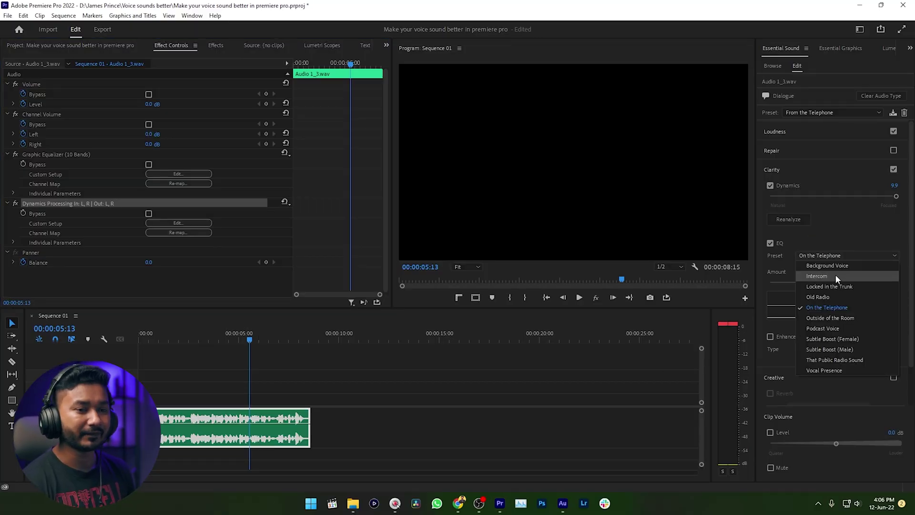
- Audition the Intercom EQ preset, then switch to Old Radio and play it
click(836, 275)
key(space)
click(832, 256)
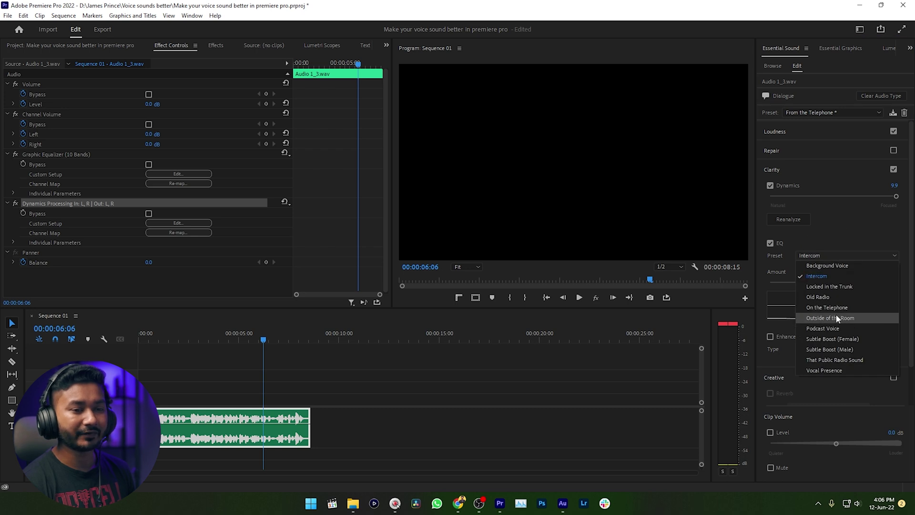
click(834, 297)
key(space)
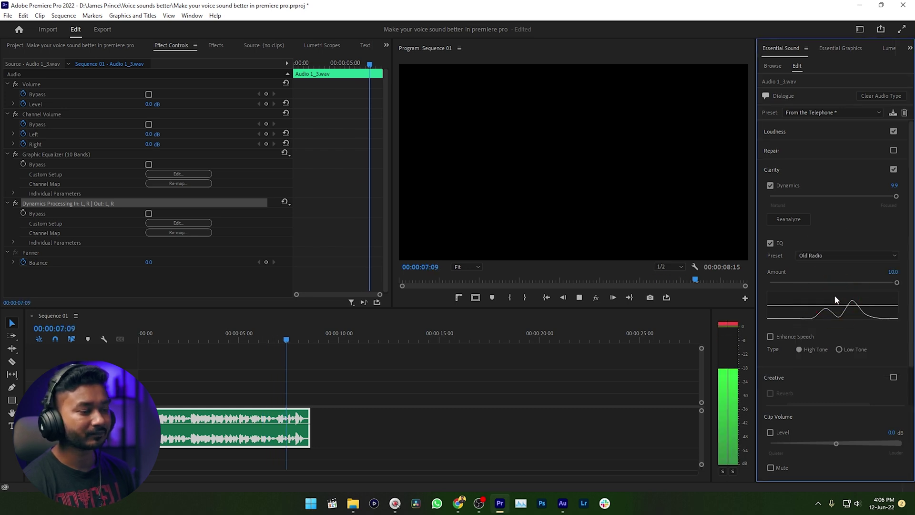
key(space)
click(838, 255)
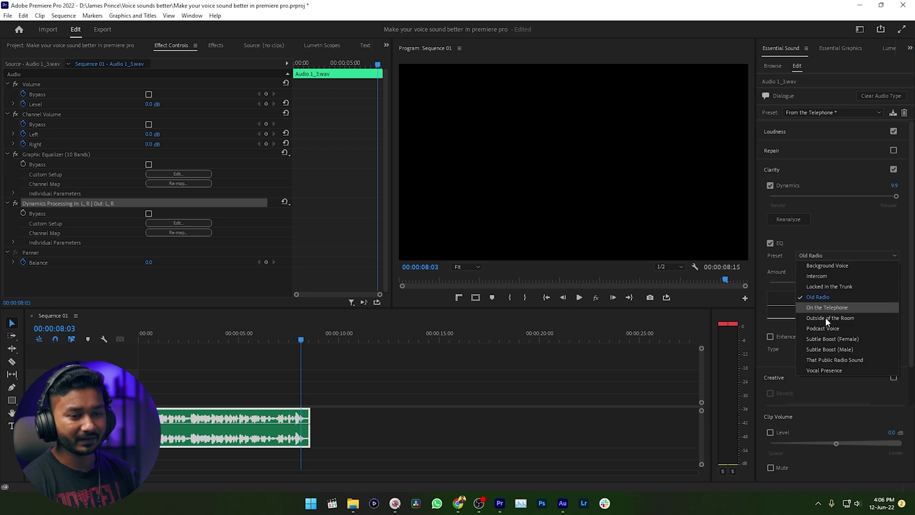